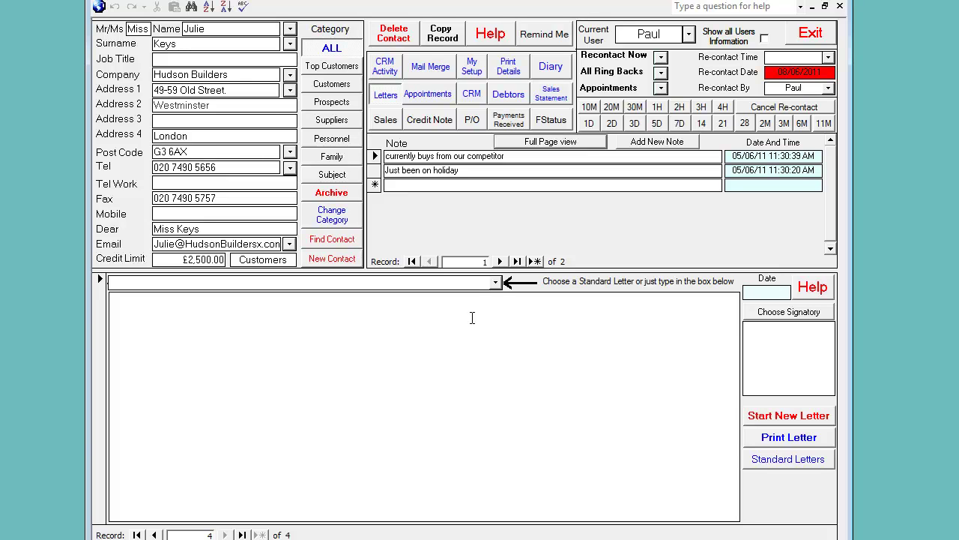
- Record an Initial Call CRM action for Hudson Builders with category Products A, Low Interest and note "Call again", and set re-contact in two days
click(468, 98)
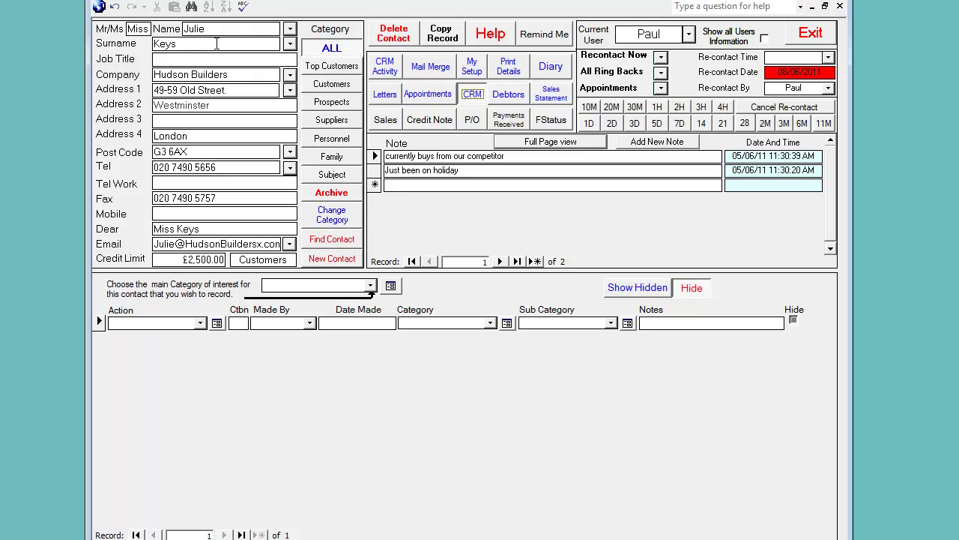
click(201, 323)
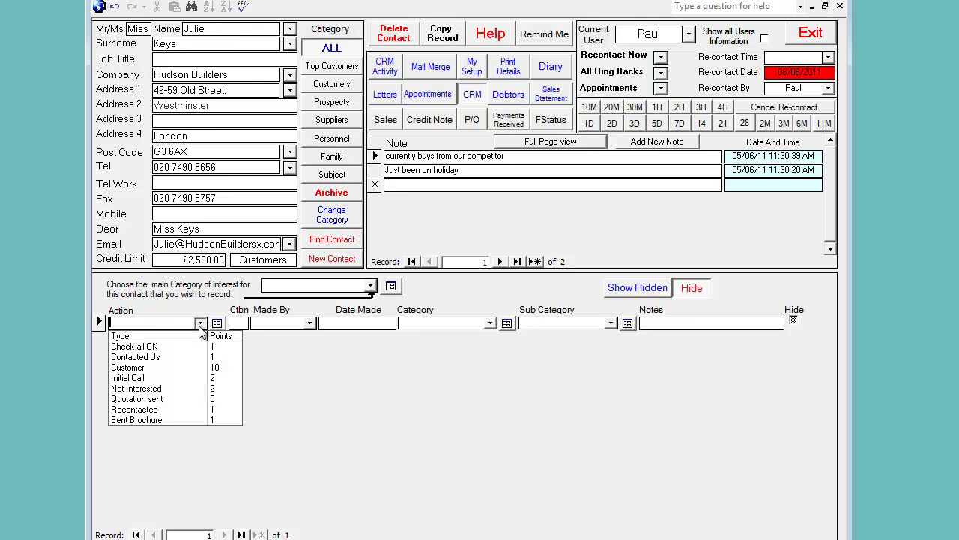
click(181, 377)
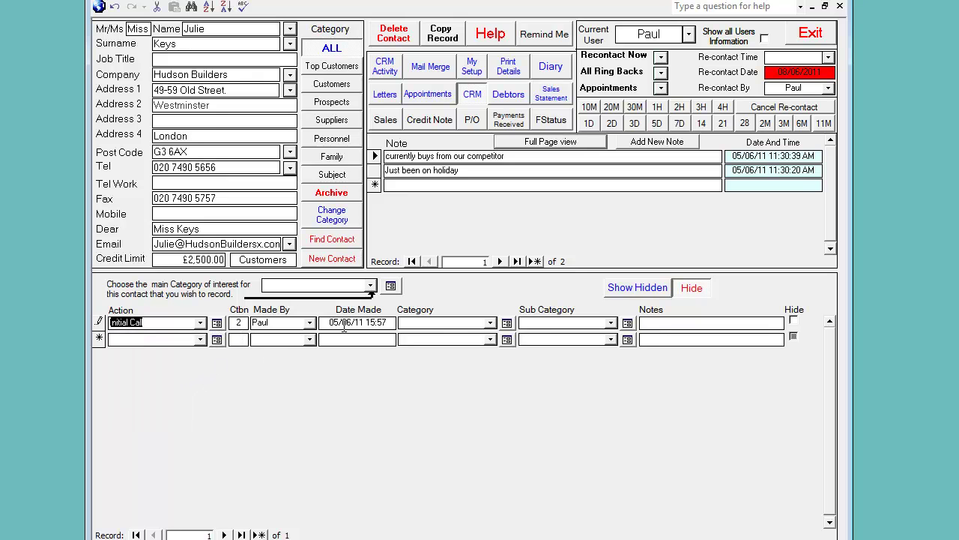
click(491, 322)
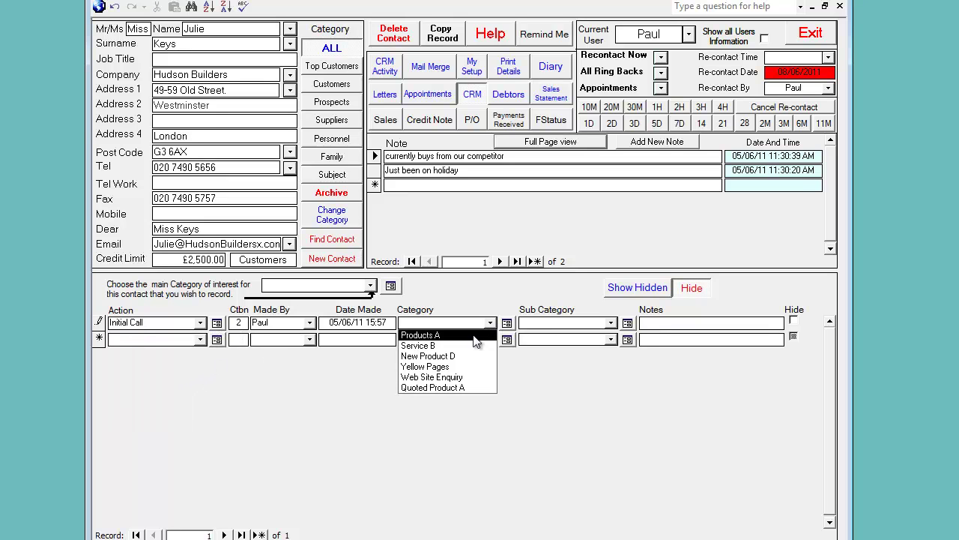
click(475, 333)
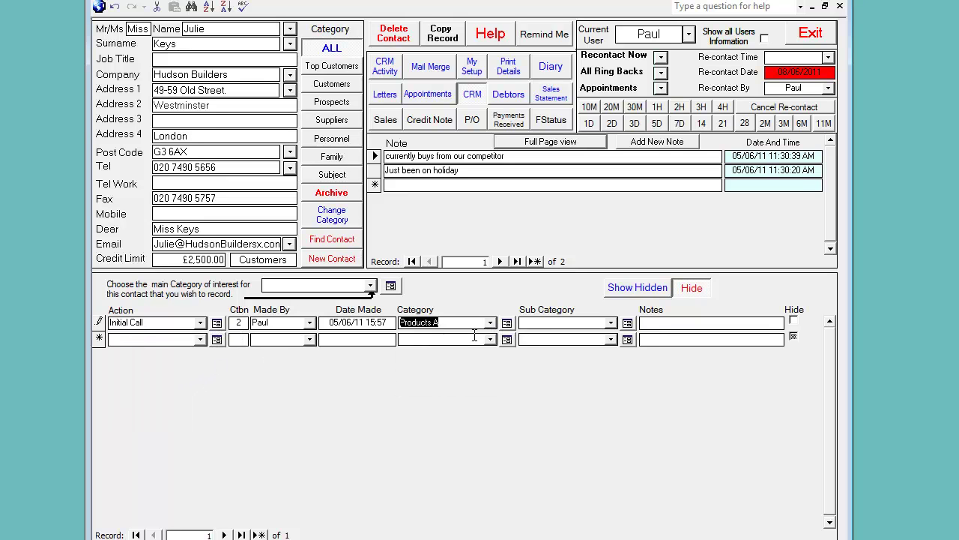
click(612, 323)
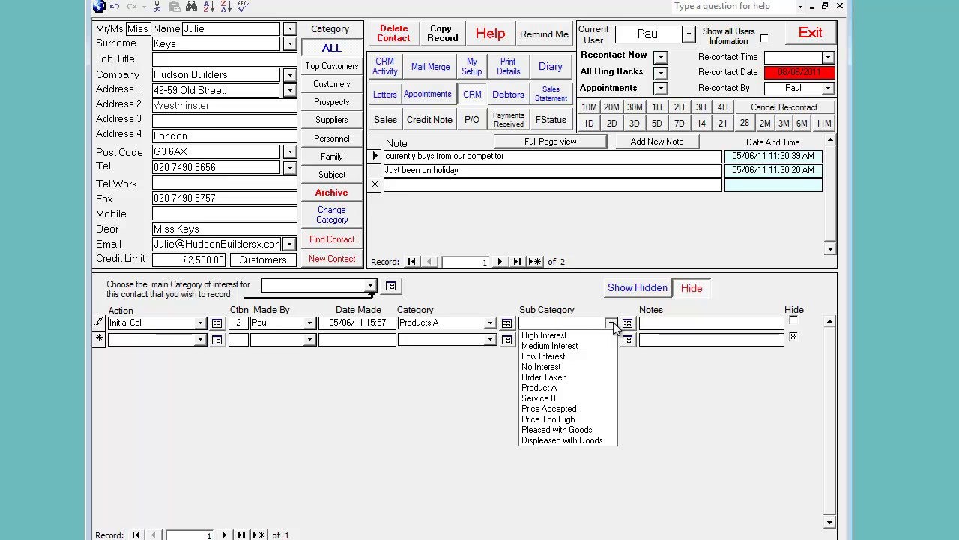
click(588, 357)
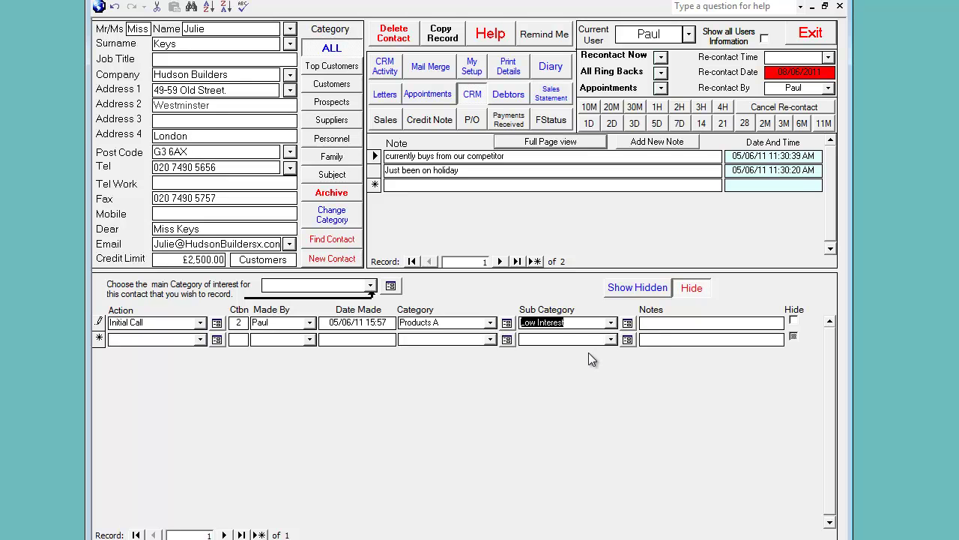
click(653, 322)
text(Call again)
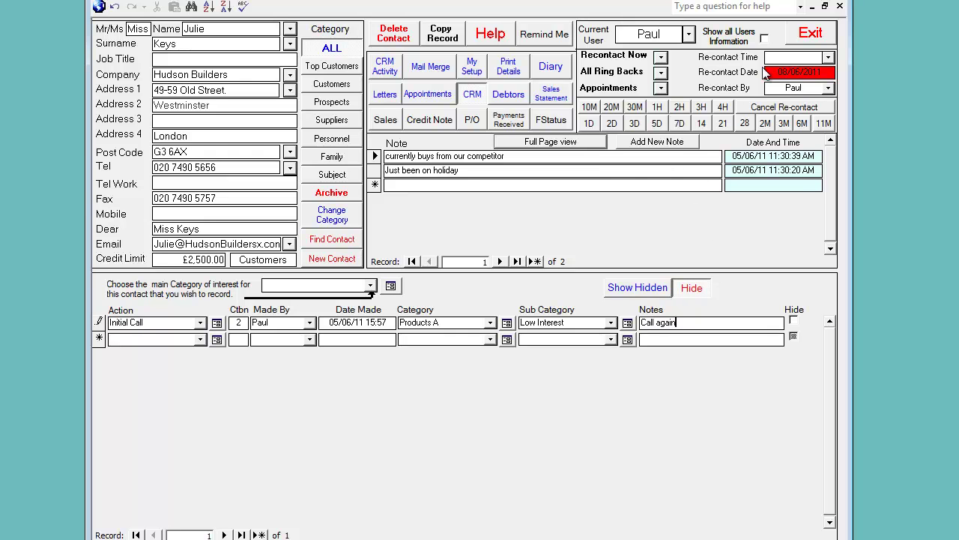
click(613, 123)
- Add a Sent Brochure action with category Products A and sub category Medium Interest, and set the re-contact for three days ahead
click(200, 340)
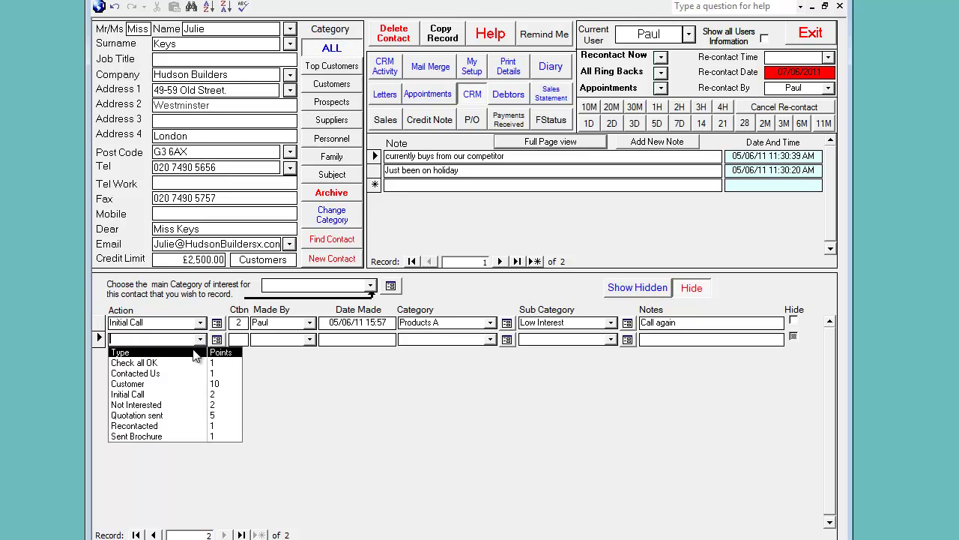
click(187, 438)
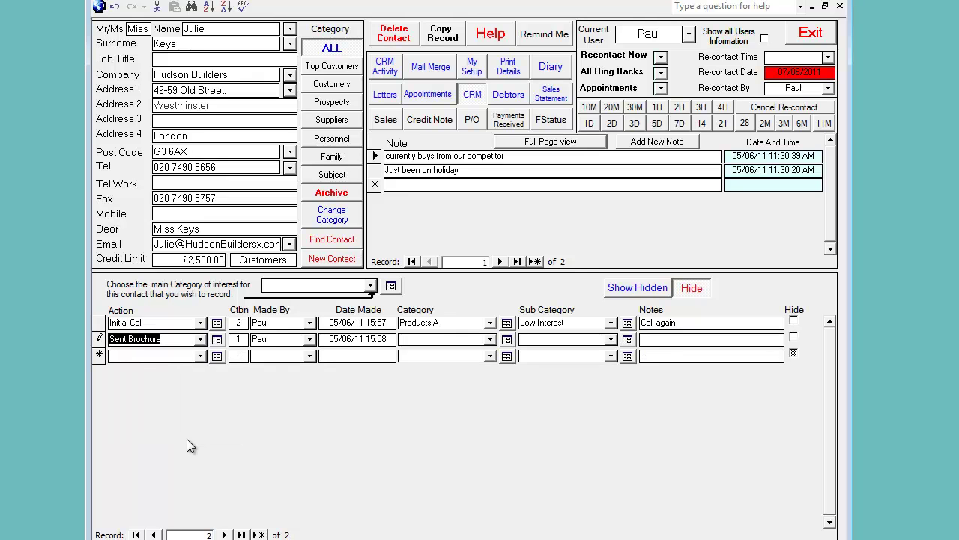
click(490, 338)
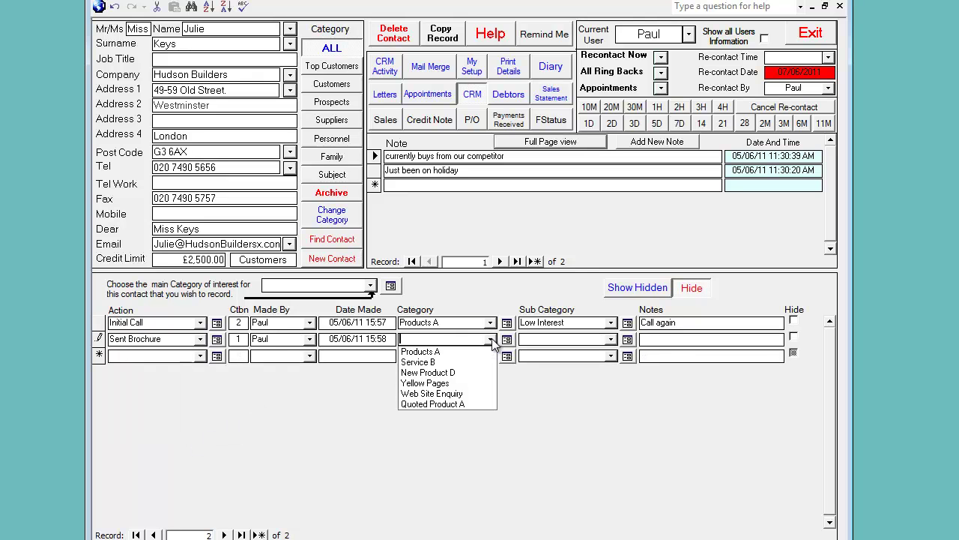
click(456, 352)
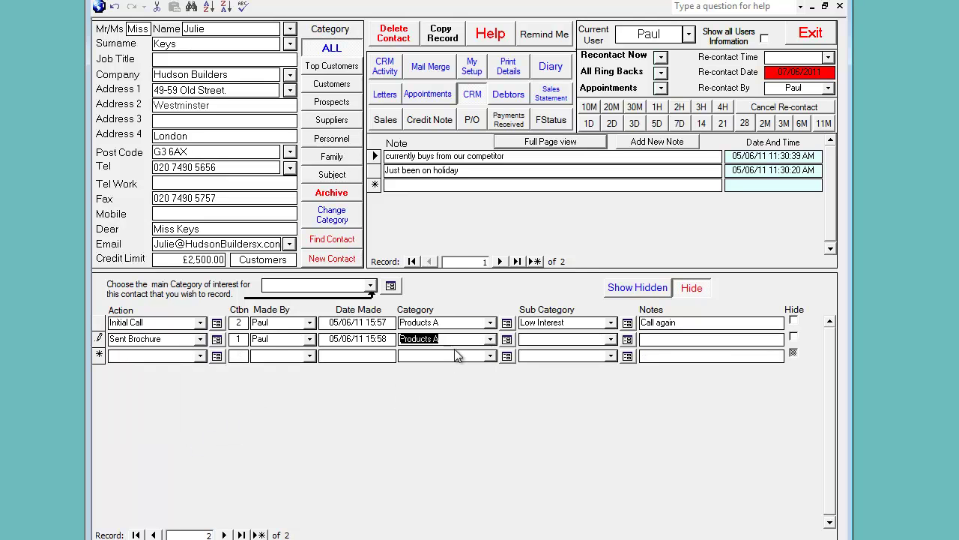
click(610, 339)
click(580, 362)
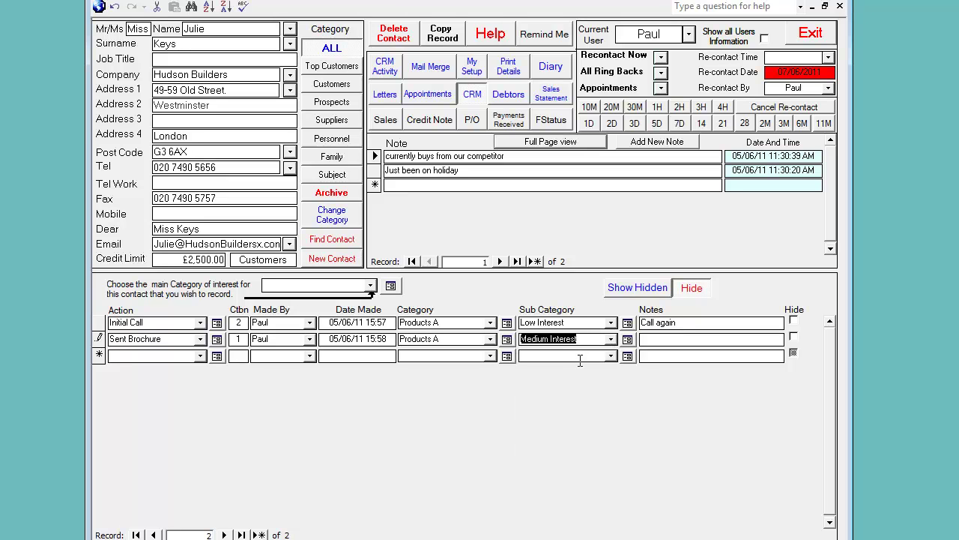
click(635, 126)
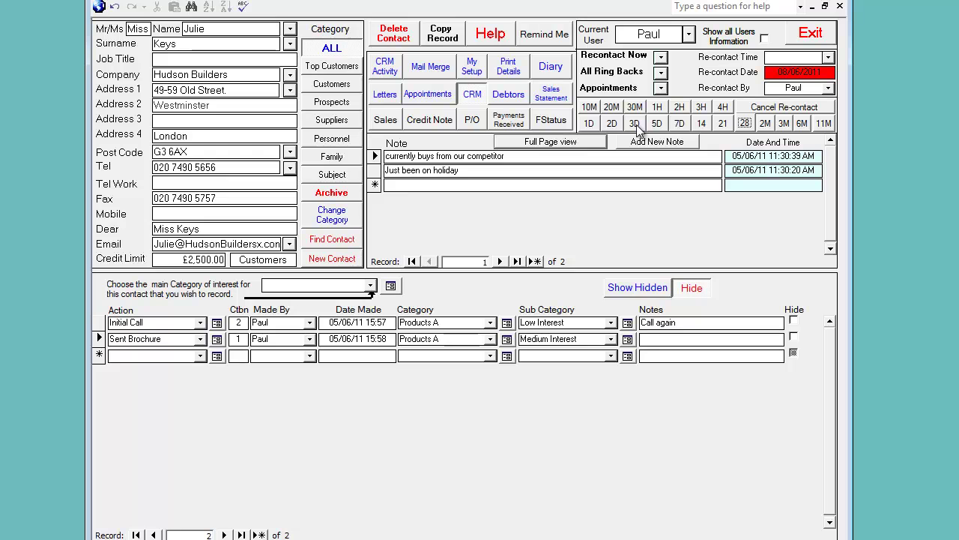
- Add a Quotation sent action on the next row with category Products A and sub category High Interest
click(200, 356)
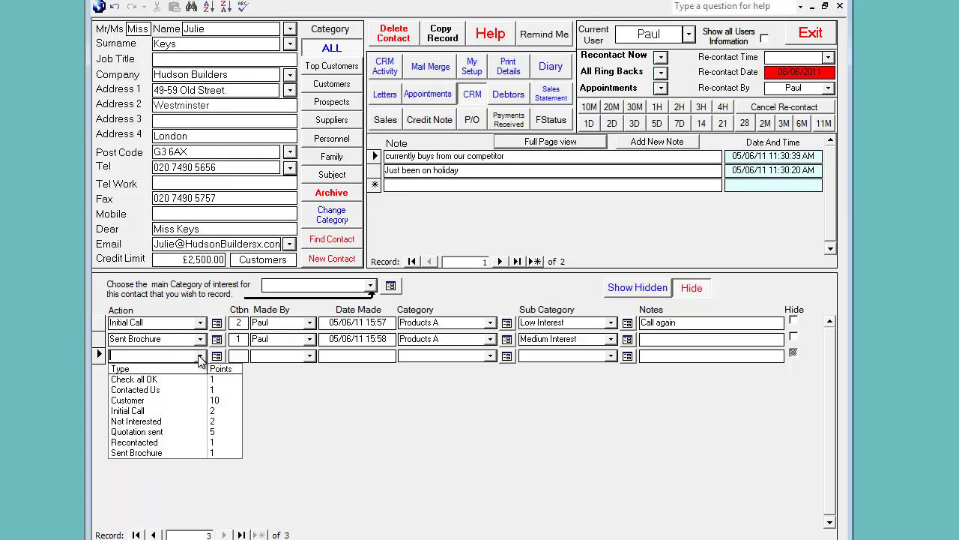
click(180, 432)
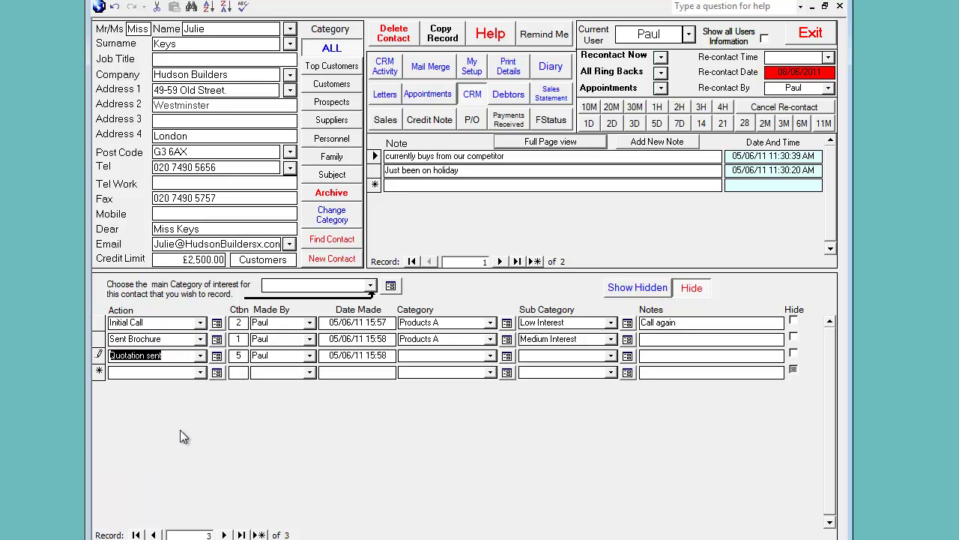
click(490, 355)
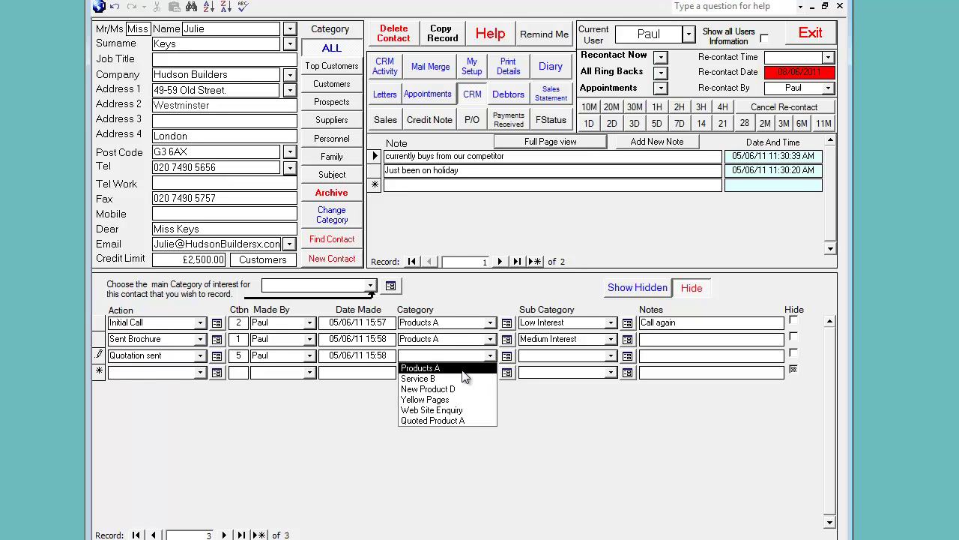
click(435, 368)
click(611, 356)
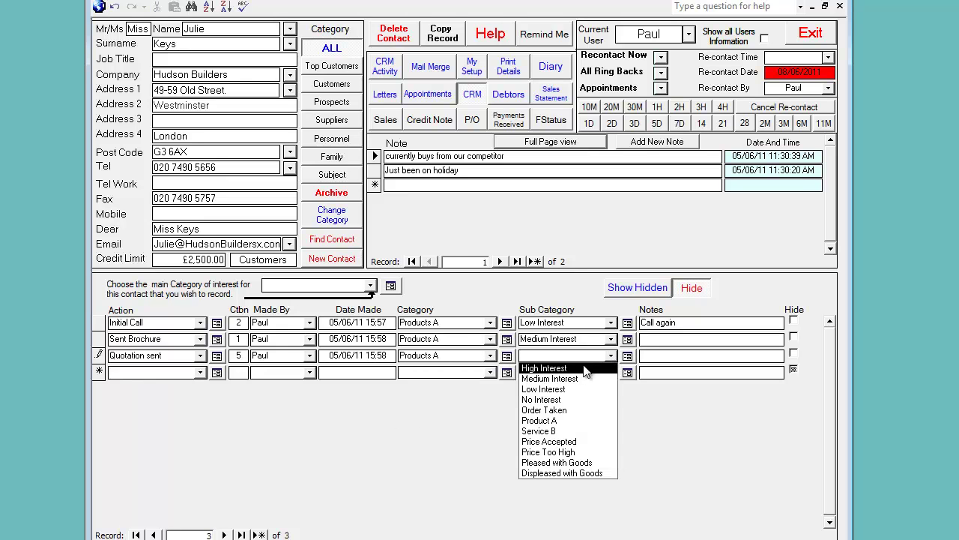
click(581, 366)
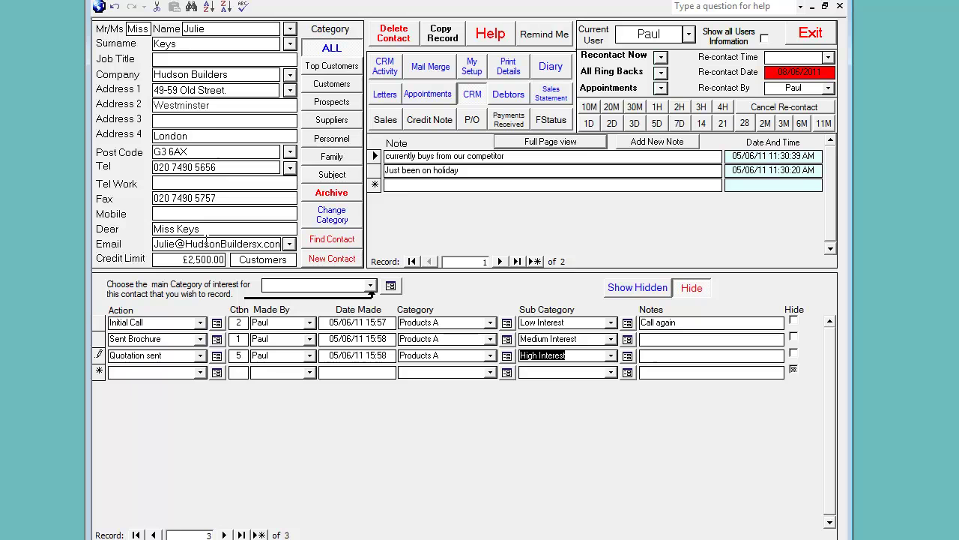
- Add a Customer action on the next row with category Products A and sub category Order Taken
click(200, 372)
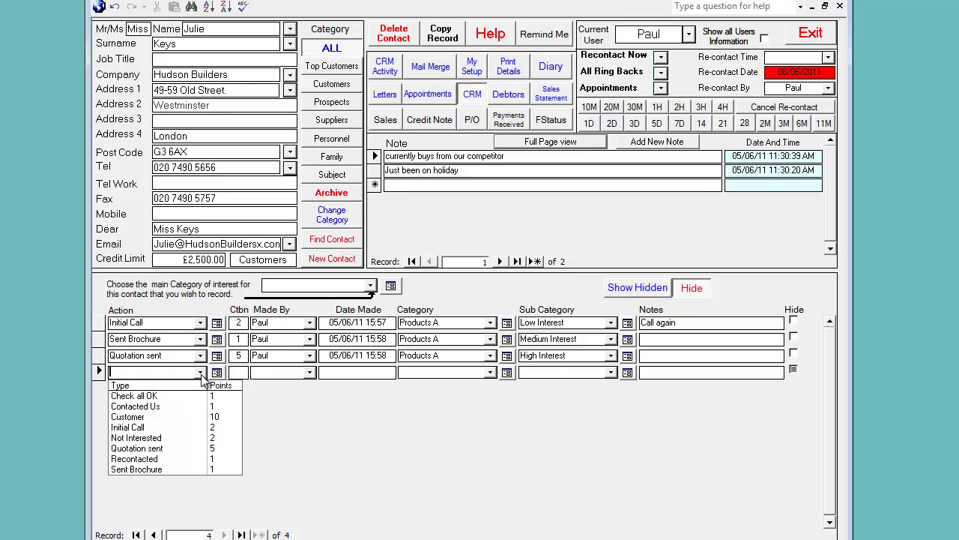
click(187, 417)
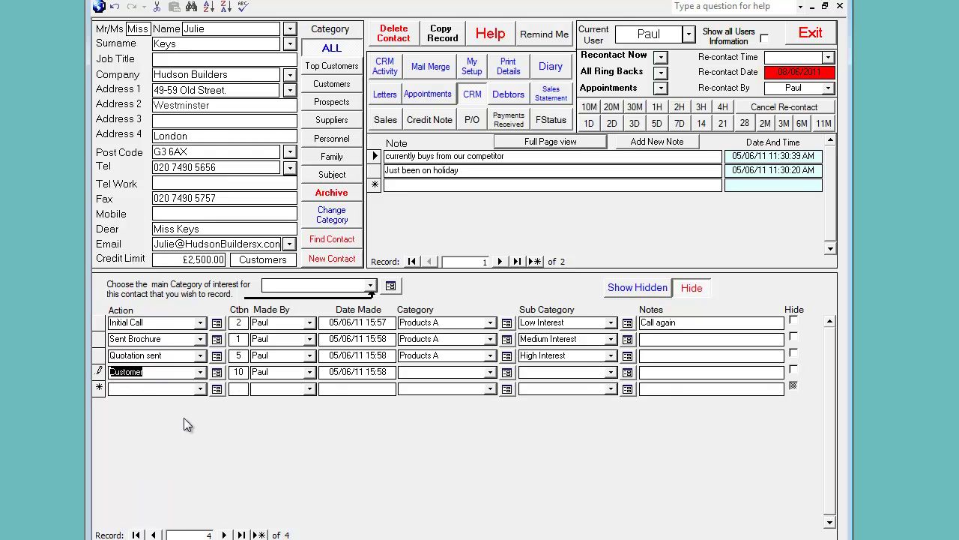
click(490, 372)
click(442, 382)
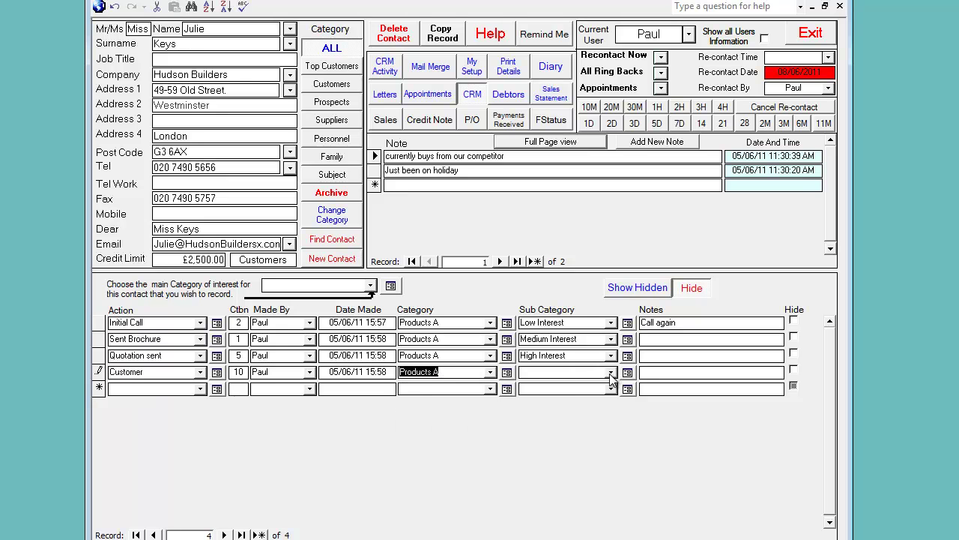
click(611, 373)
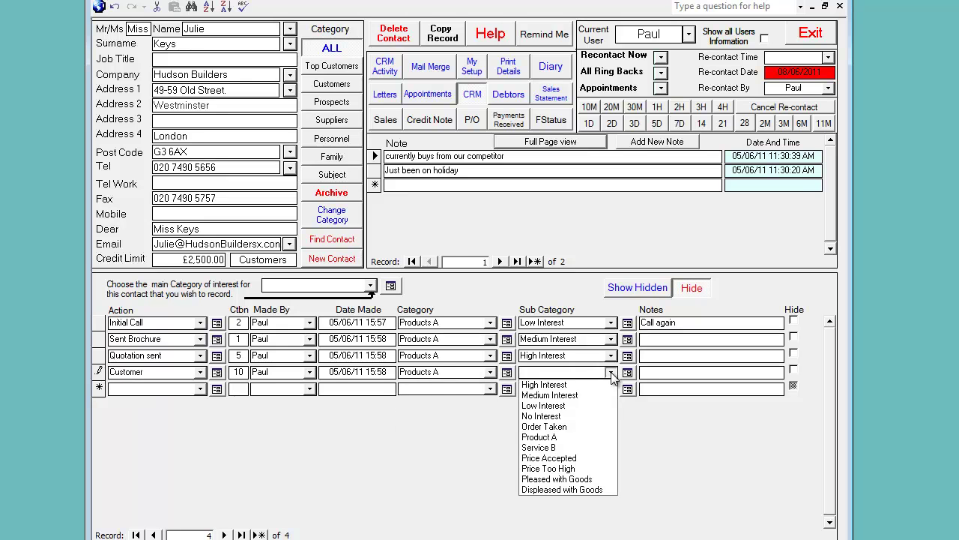
click(573, 425)
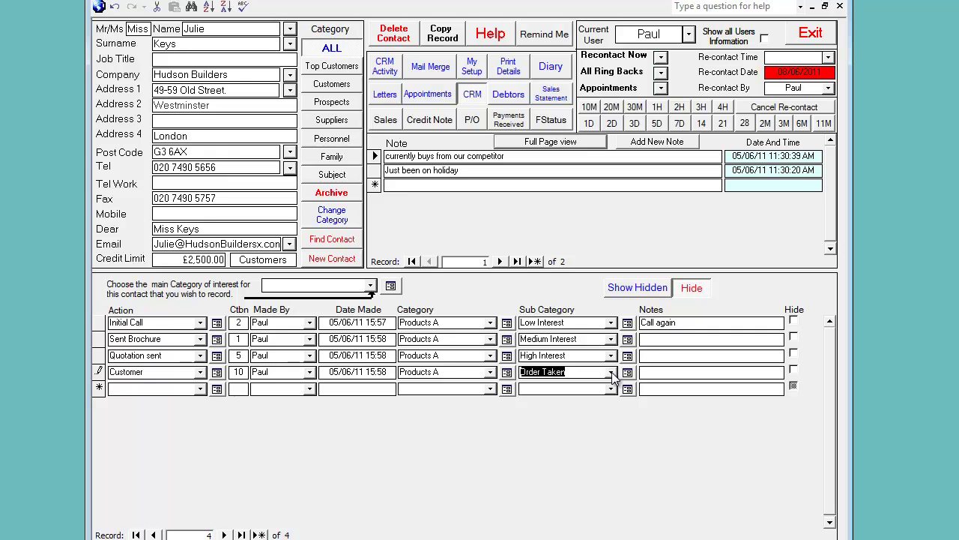
click(290, 76)
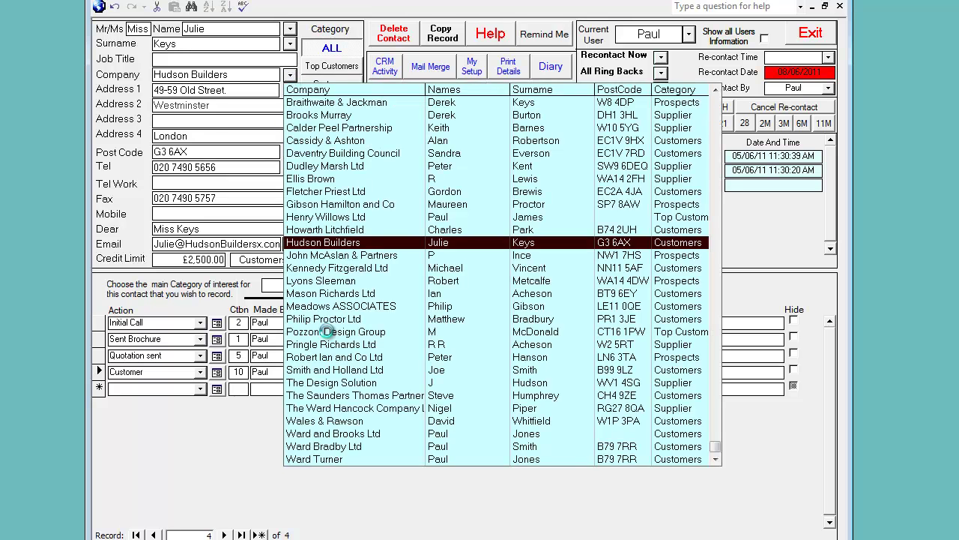
click(334, 459)
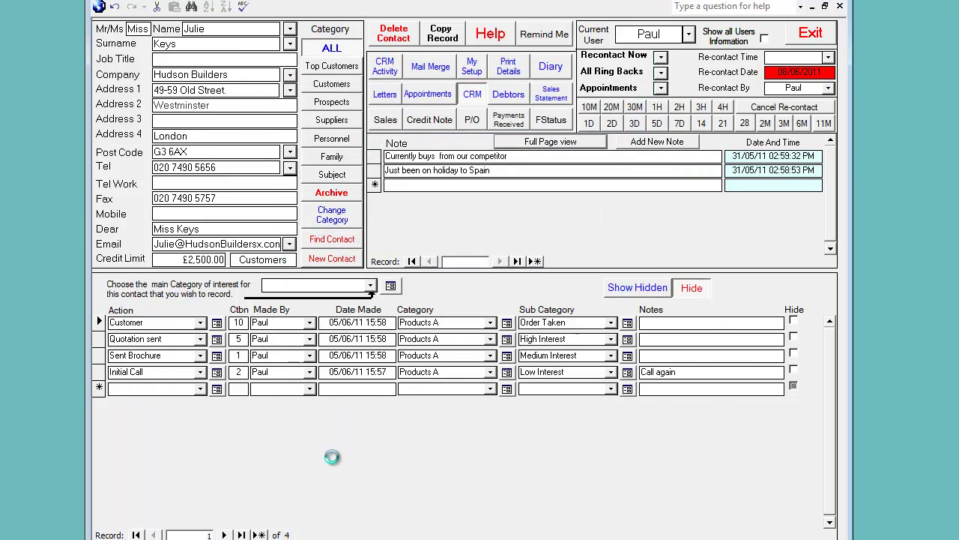
click(199, 326)
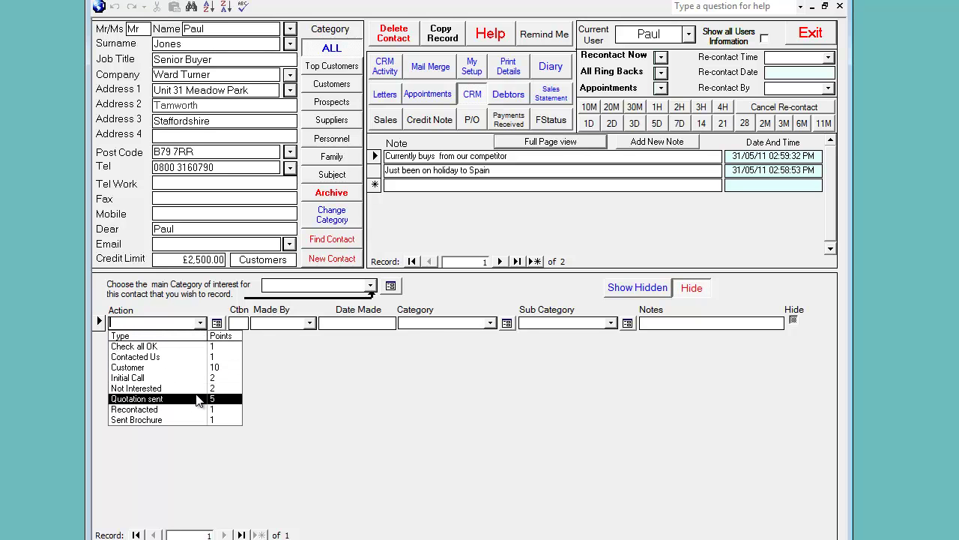
click(188, 358)
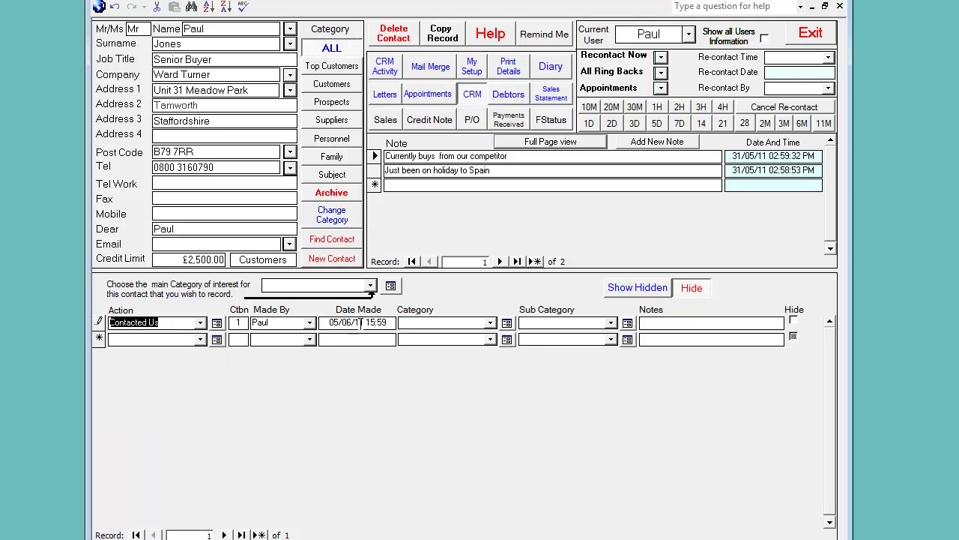
click(491, 323)
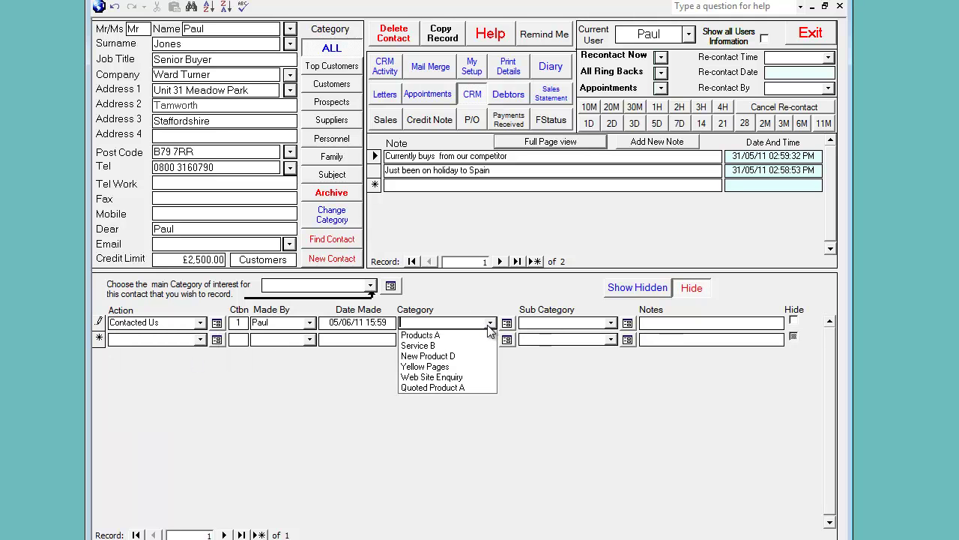
click(476, 367)
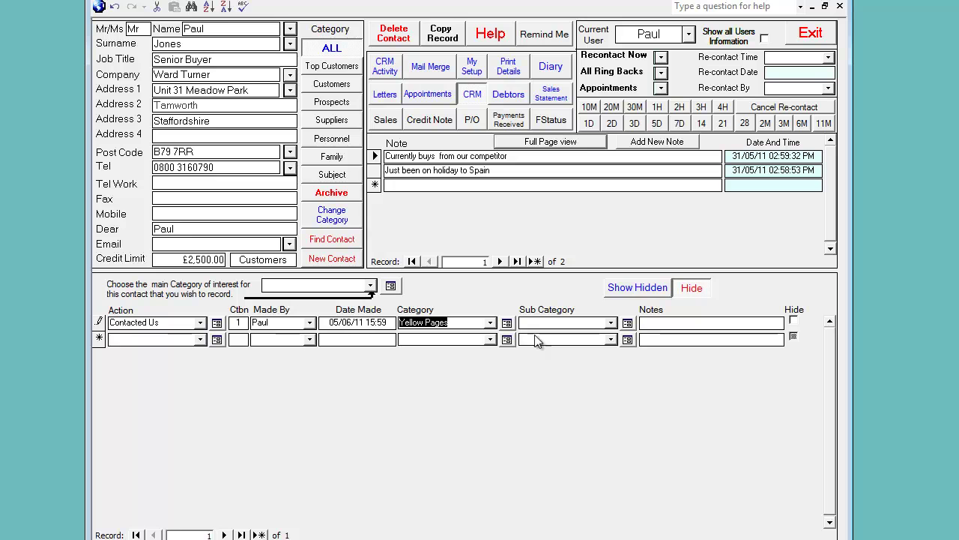
click(611, 323)
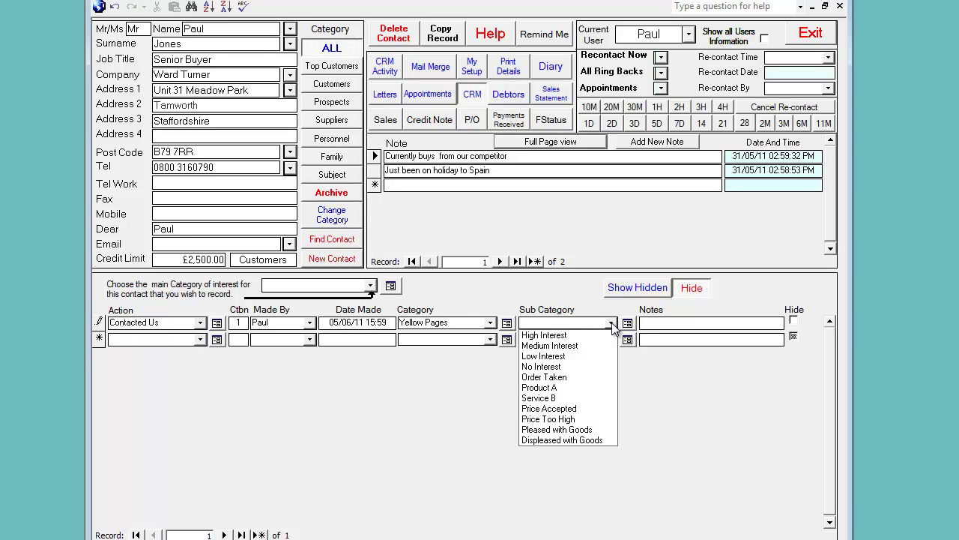
click(583, 398)
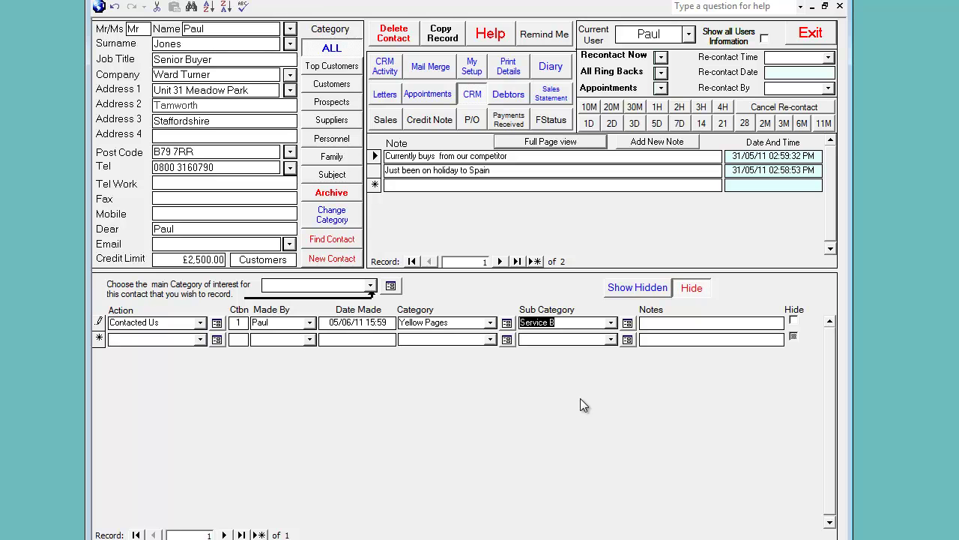
- Add a Sent Brochure action on the next row with category Service B and sub category Medium Interest, and save the row
click(201, 339)
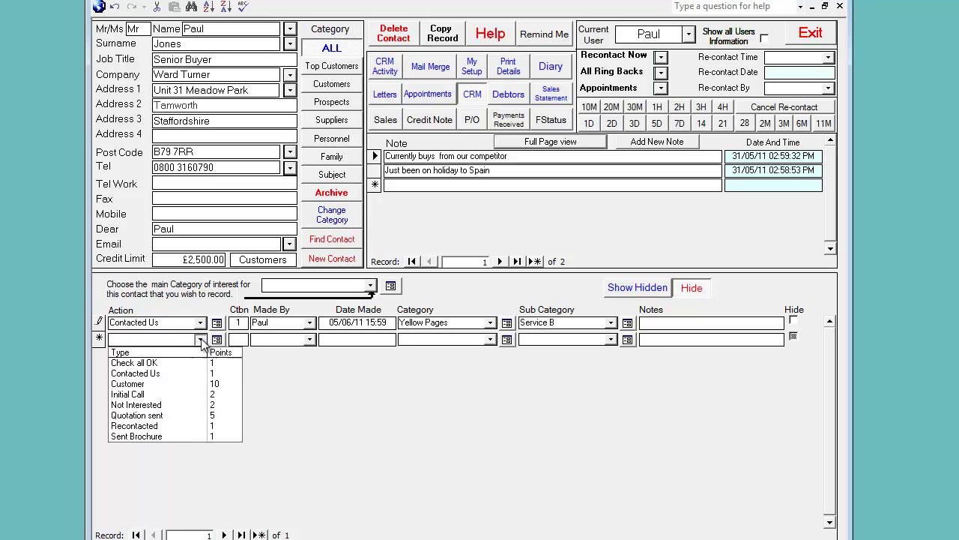
click(182, 436)
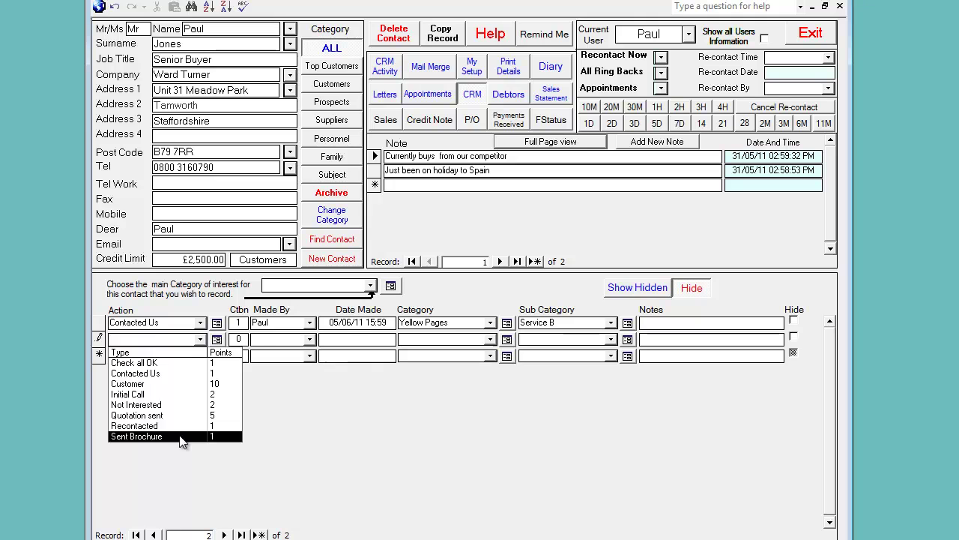
click(491, 339)
click(478, 360)
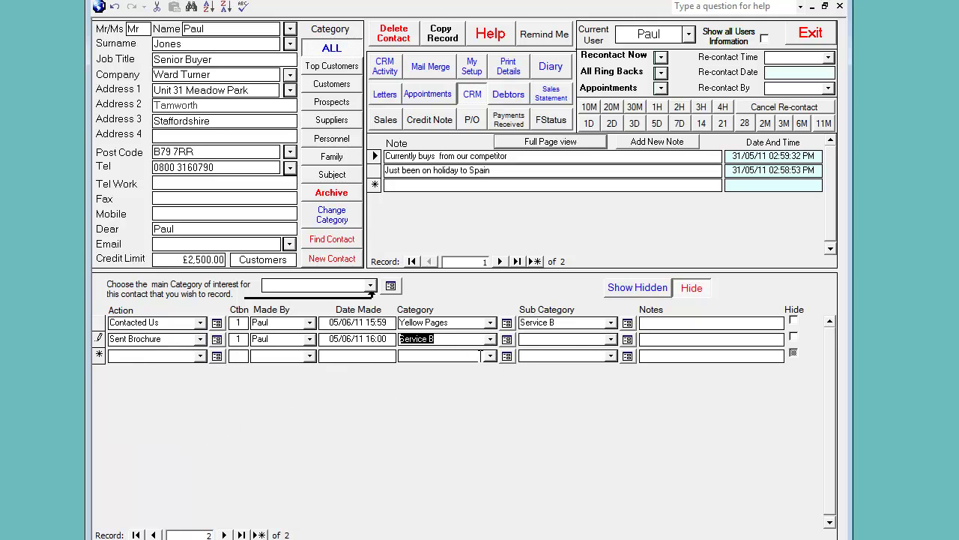
click(610, 340)
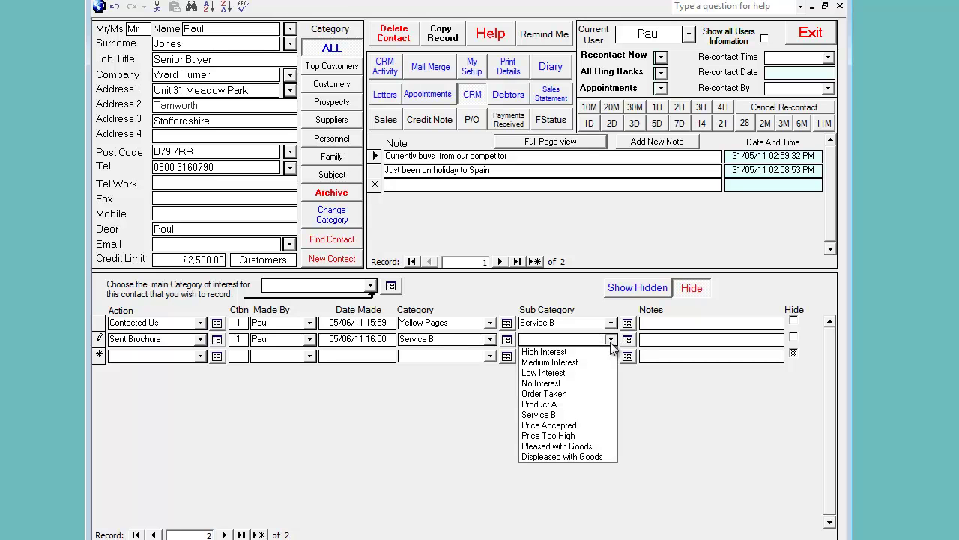
click(598, 362)
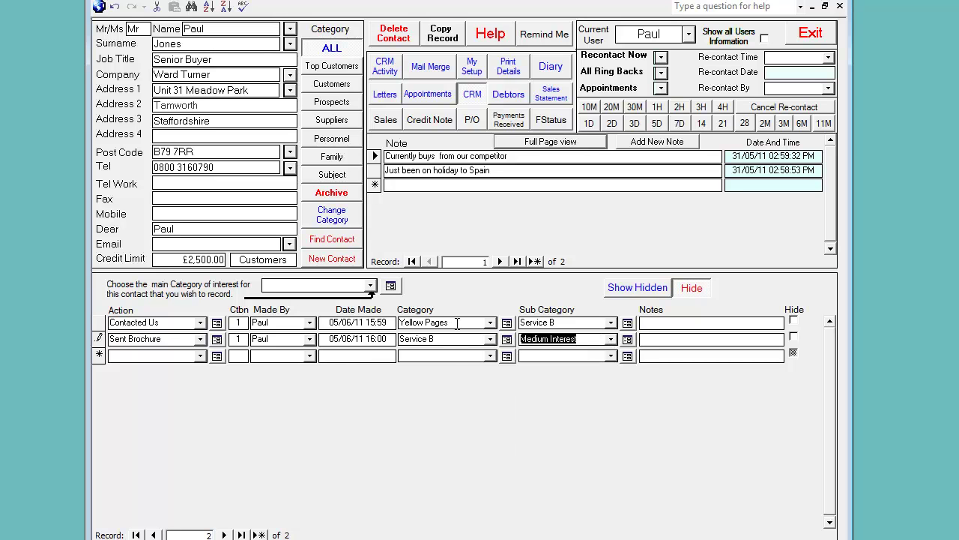
click(456, 323)
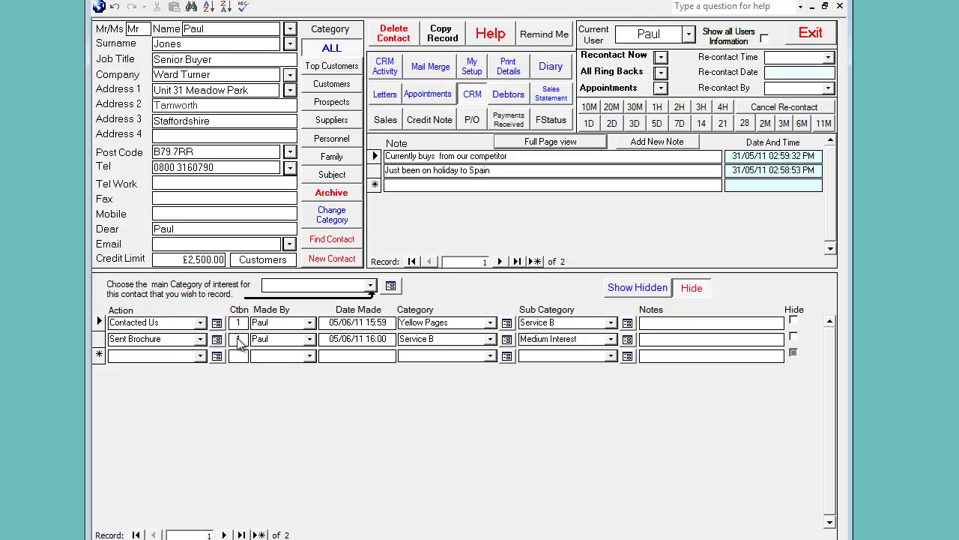
- Open the CRM activity report and view this week, last week and the 05/06/10 to 05/06/11 date range, briefly including all users
click(387, 72)
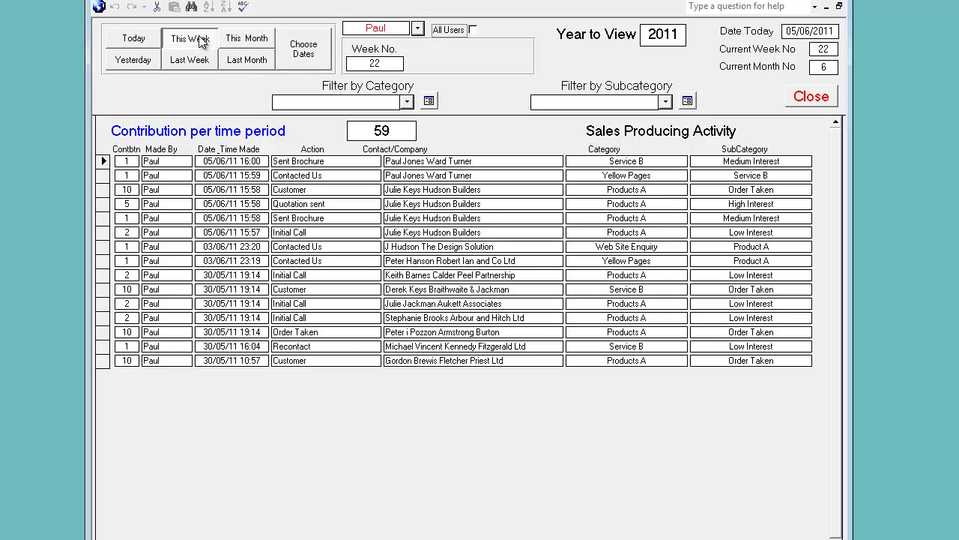
click(193, 60)
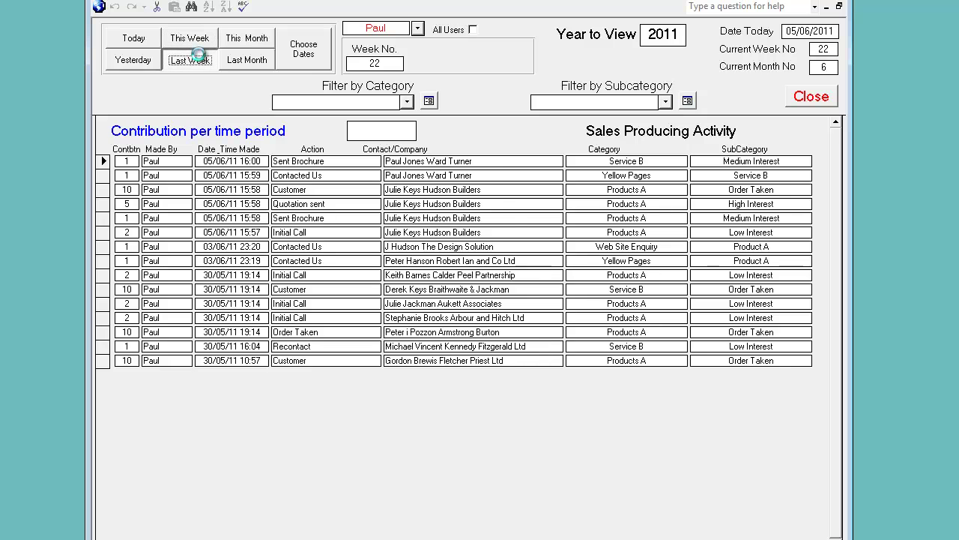
click(317, 59)
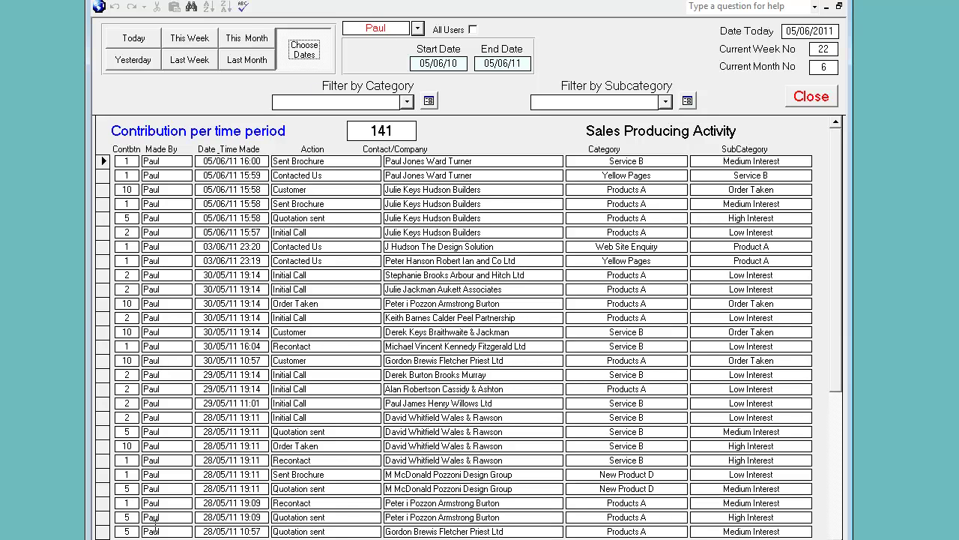
click(470, 31)
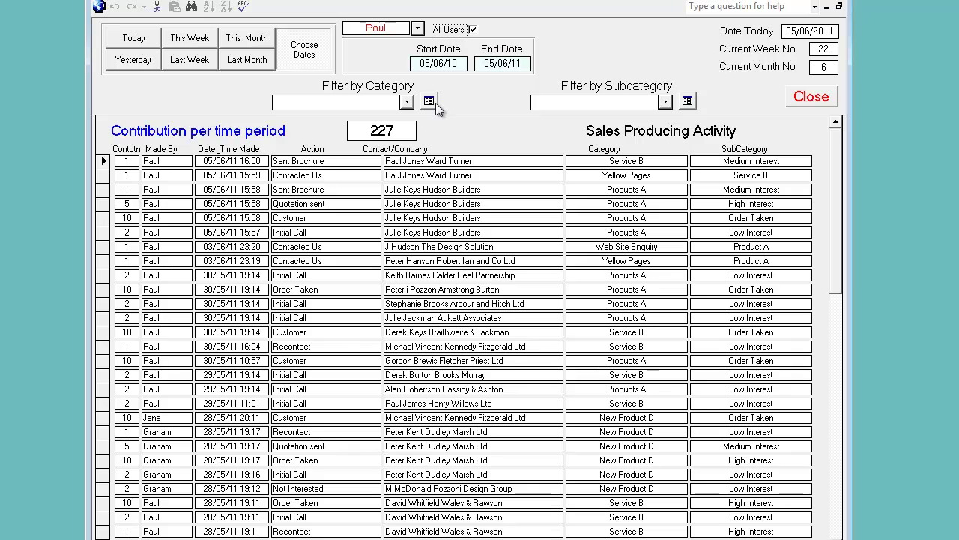
click(473, 30)
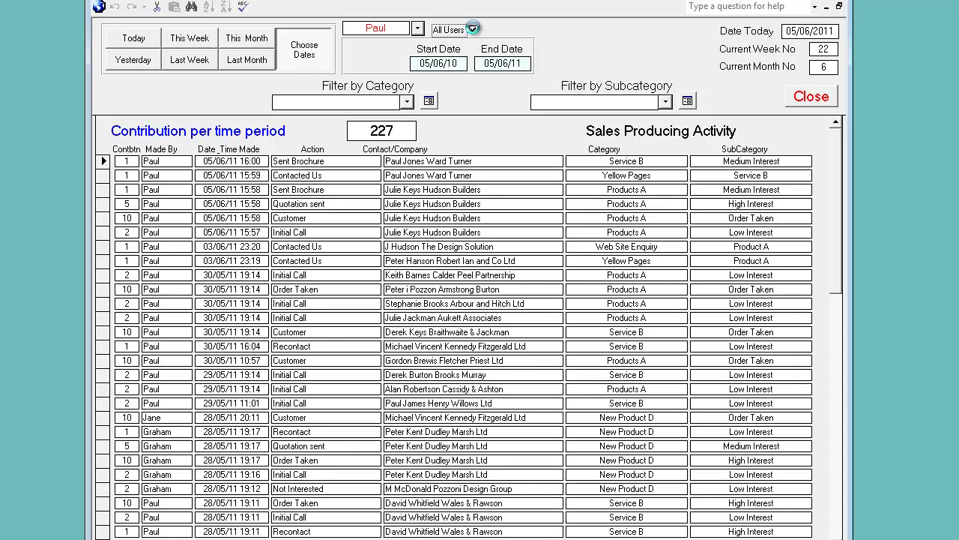
- View the sales activity of each of the other two users in turn over the chosen date range
click(417, 28)
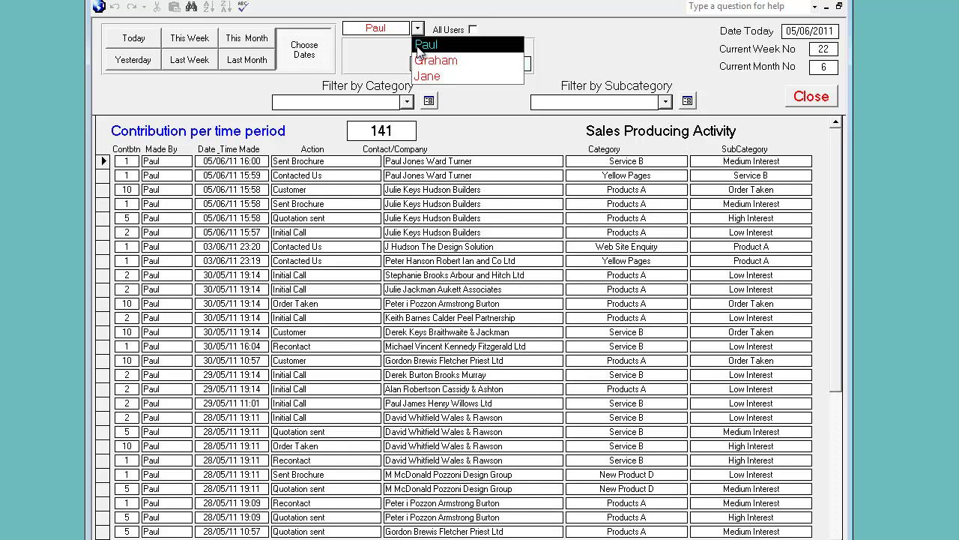
click(429, 75)
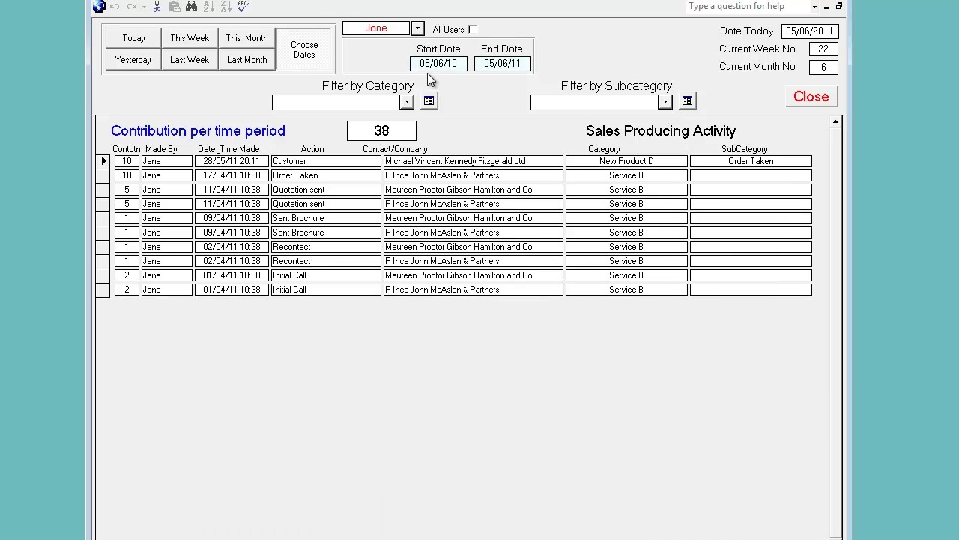
click(417, 29)
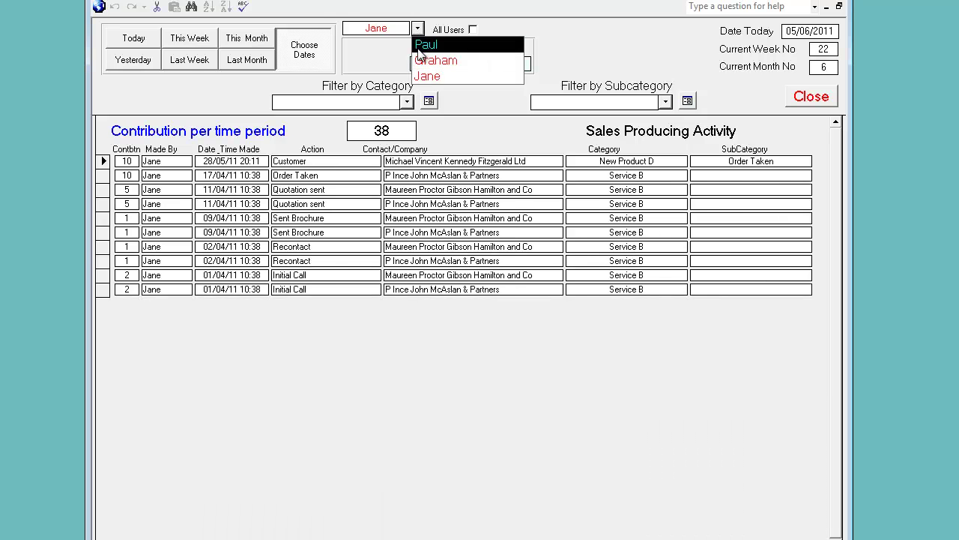
click(424, 60)
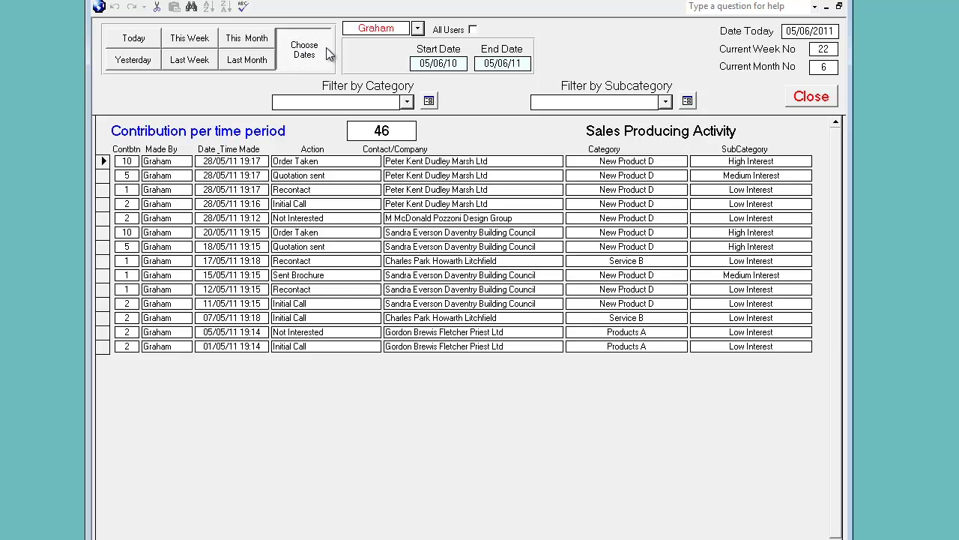
- Return the activity report to the original user and compare this week's activity with last week's
click(418, 29)
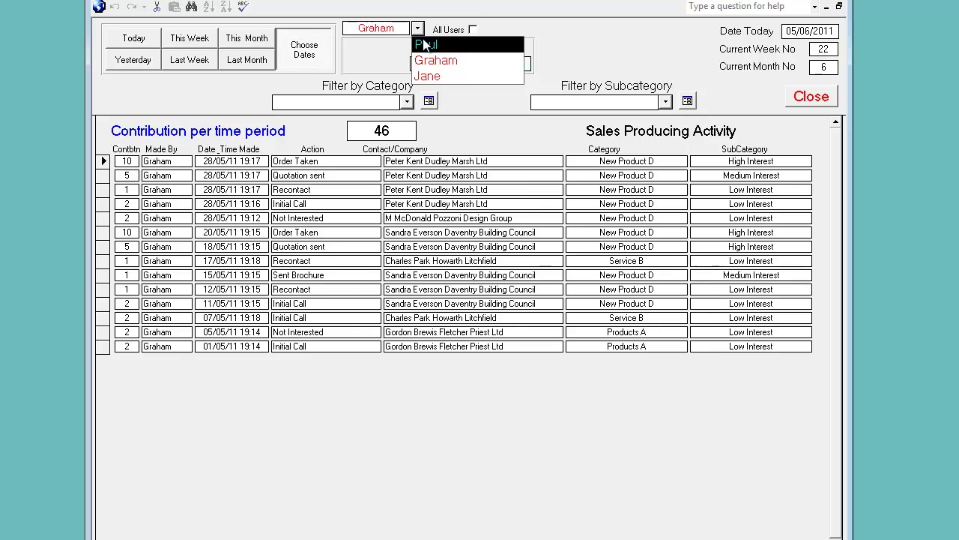
click(424, 45)
click(190, 39)
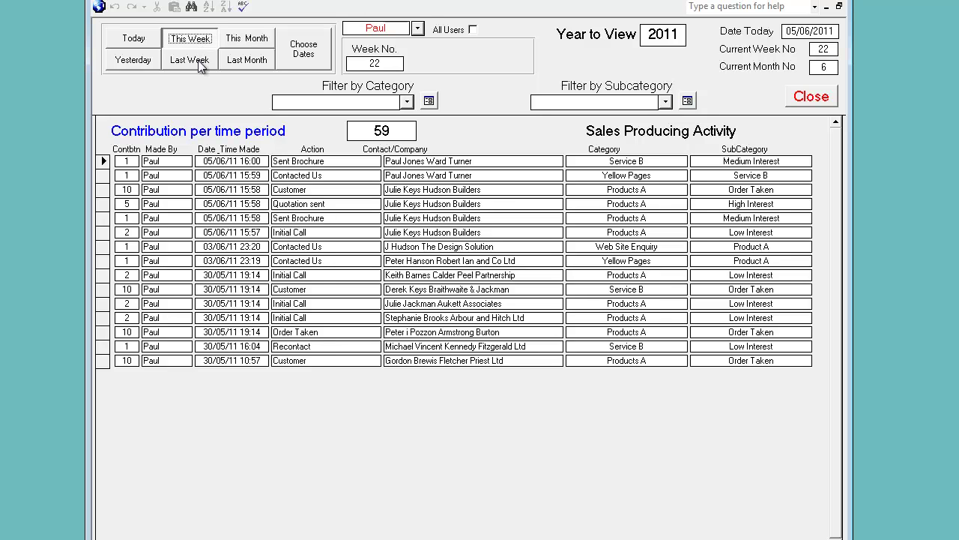
click(199, 63)
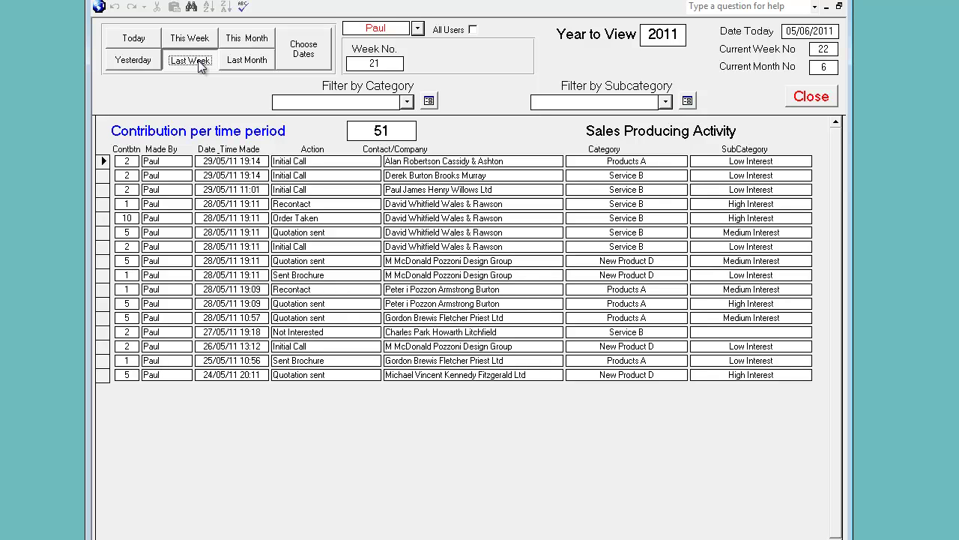
- Filter the activity by the Web Site Enquiry category and widen it to all users over the 05/06/10 to 05/06/11 date range
click(407, 103)
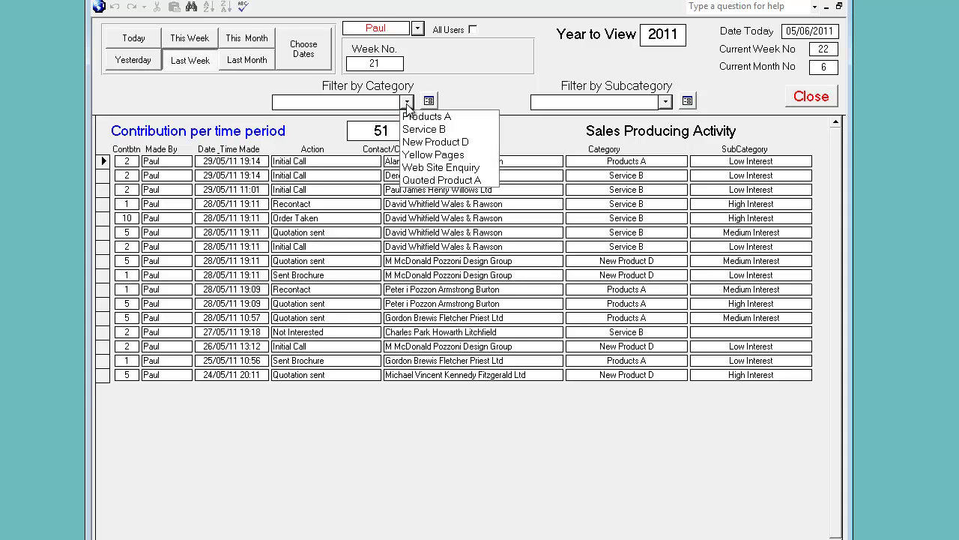
click(419, 167)
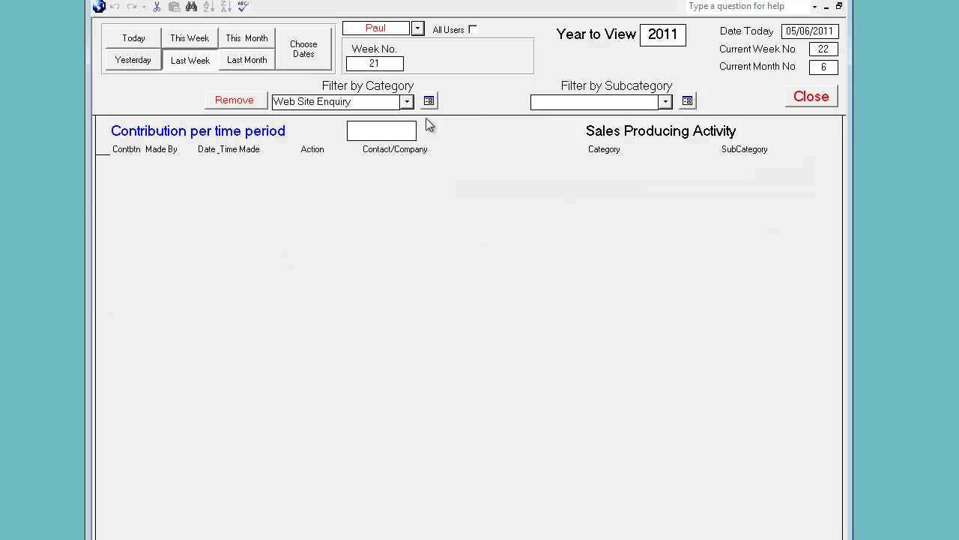
click(472, 30)
click(304, 51)
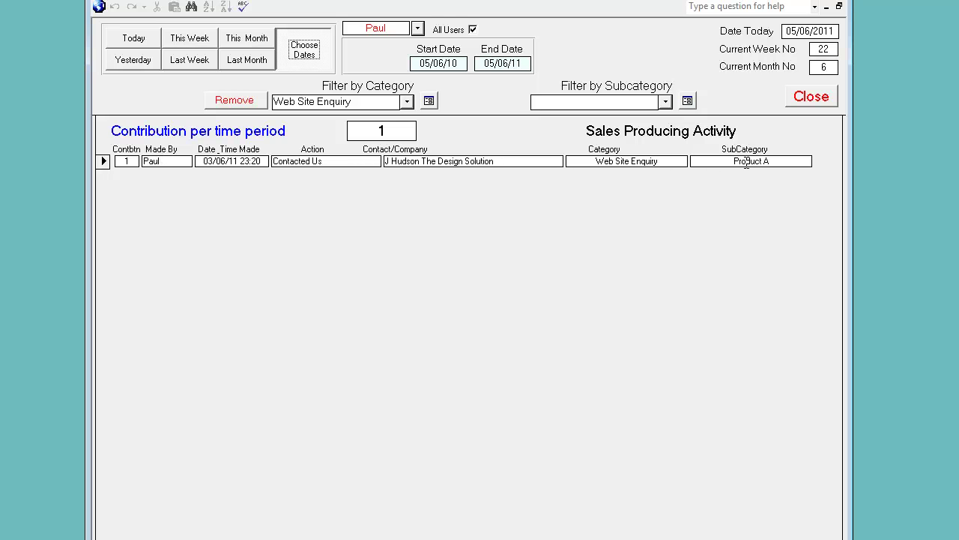
- View the activity filtered by the Yellow Pages category, and remove the category filter
click(406, 102)
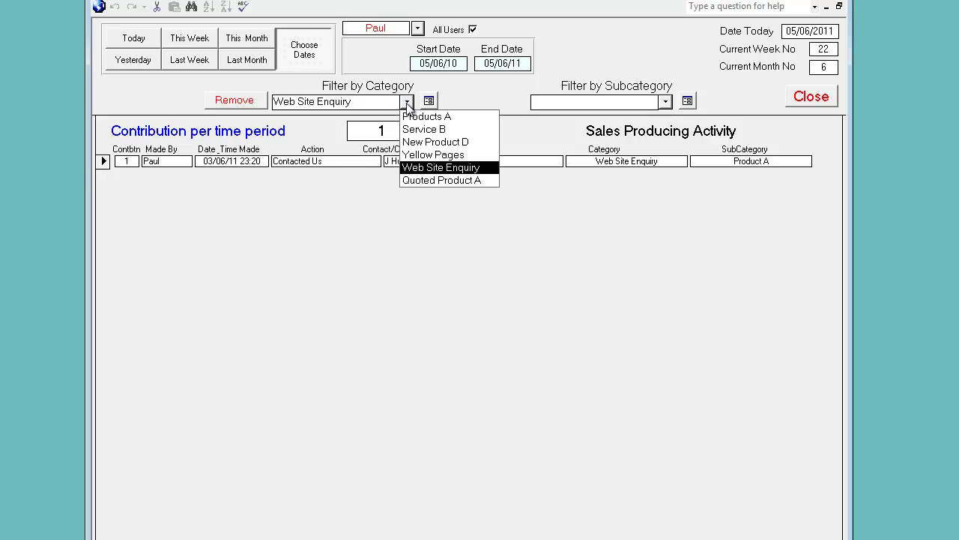
click(429, 155)
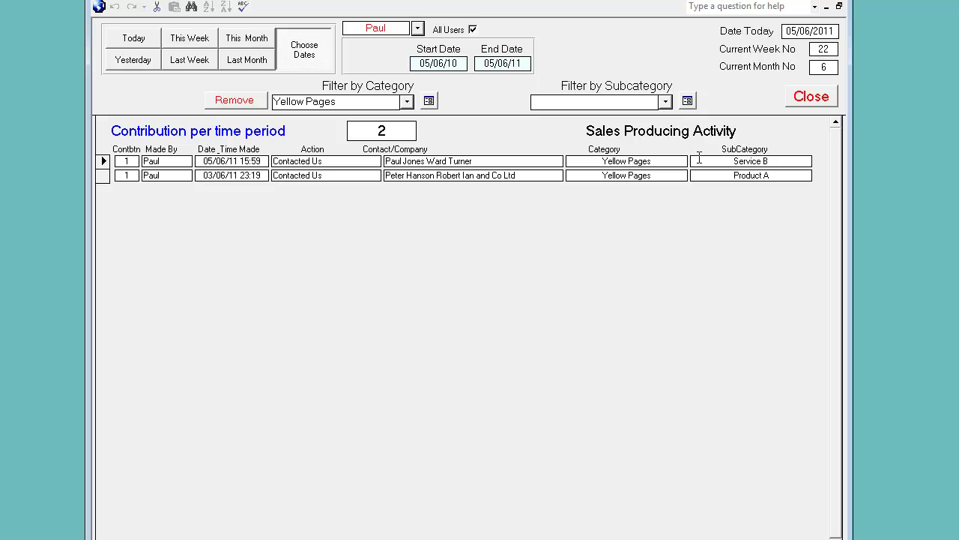
click(232, 101)
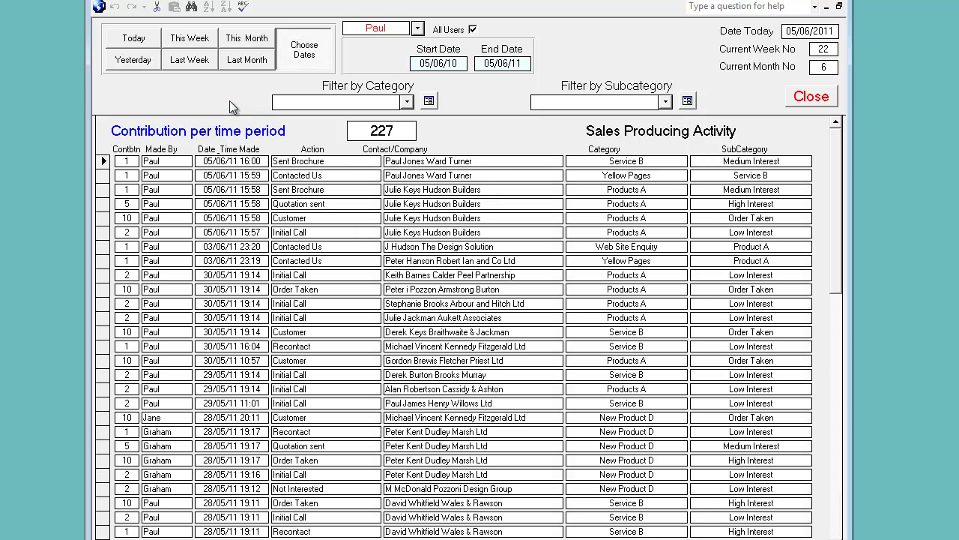
- View Products A activity filtered by the High Interest and Low Interest subcategories, and close the activity report
click(407, 102)
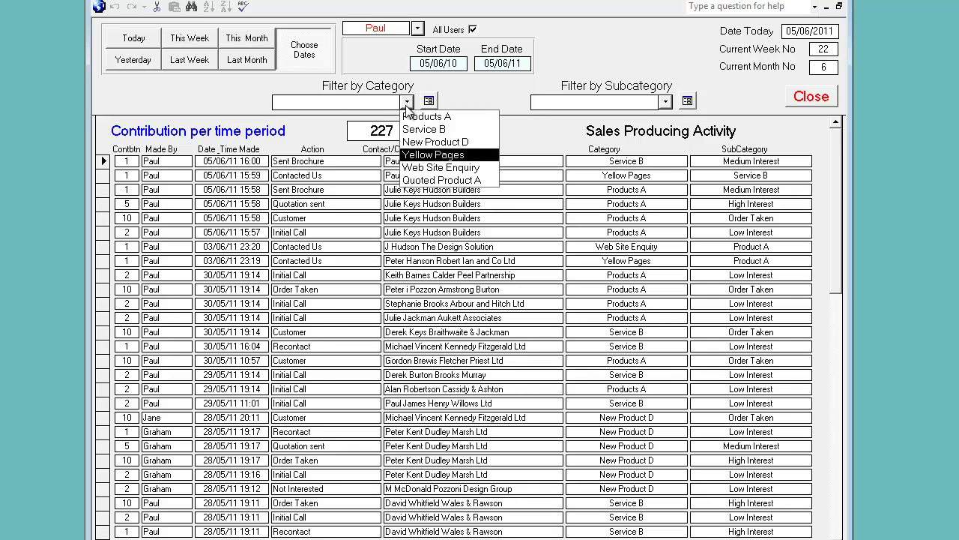
click(408, 118)
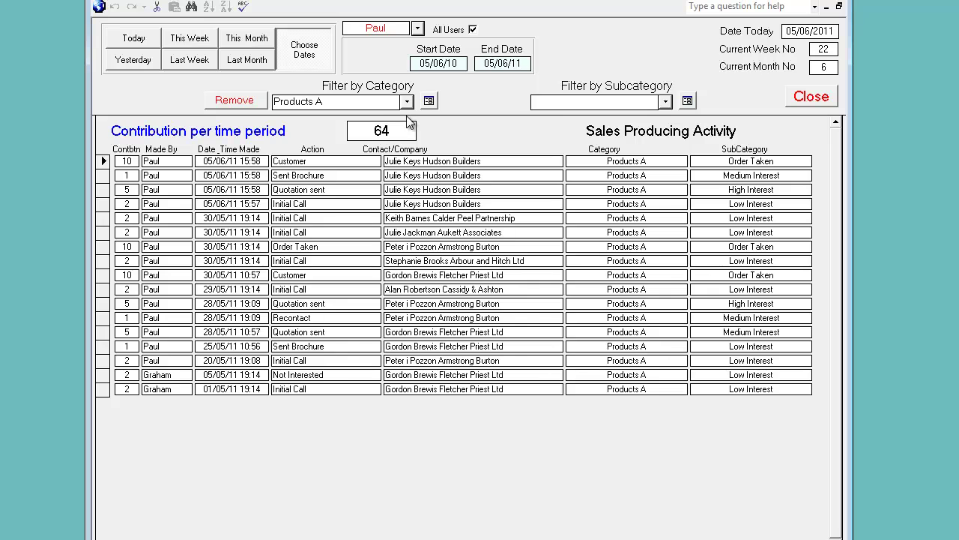
click(665, 103)
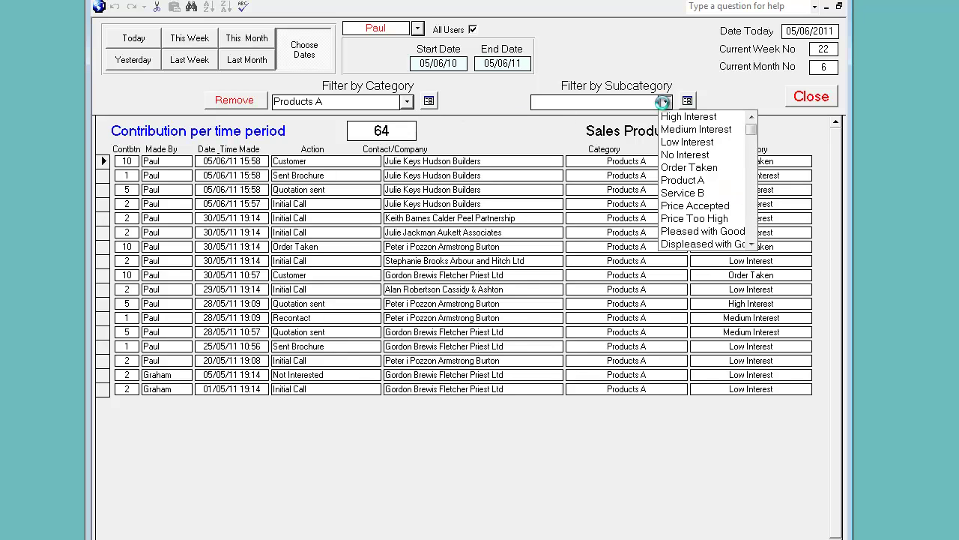
click(673, 117)
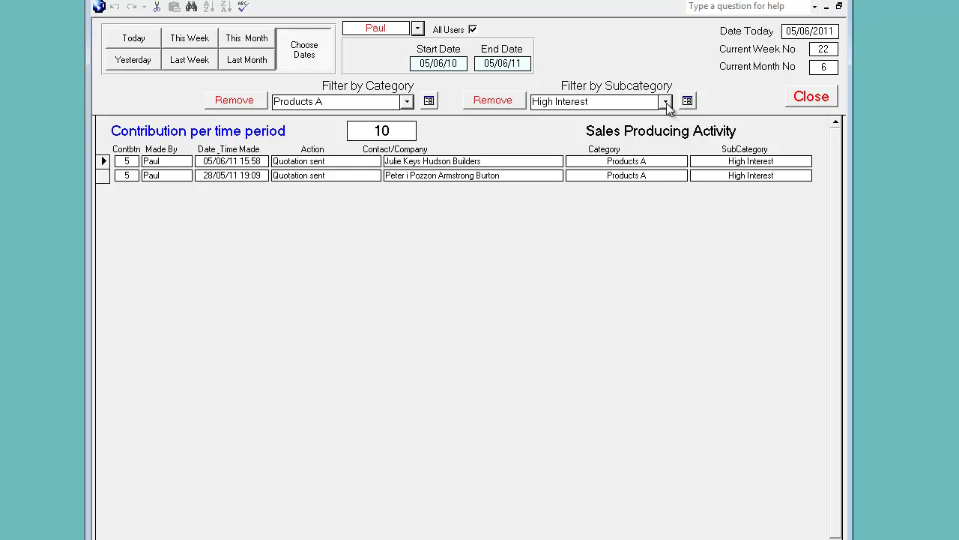
click(665, 103)
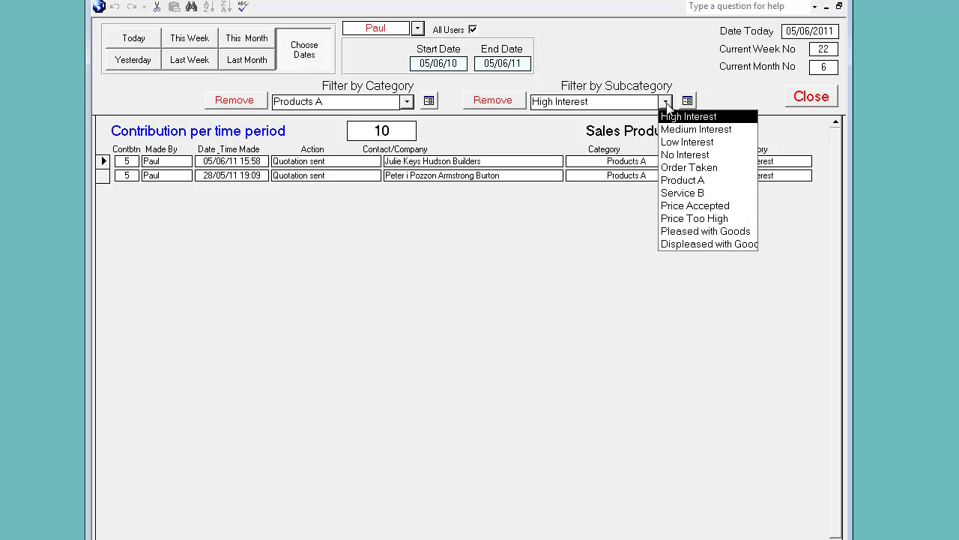
click(678, 142)
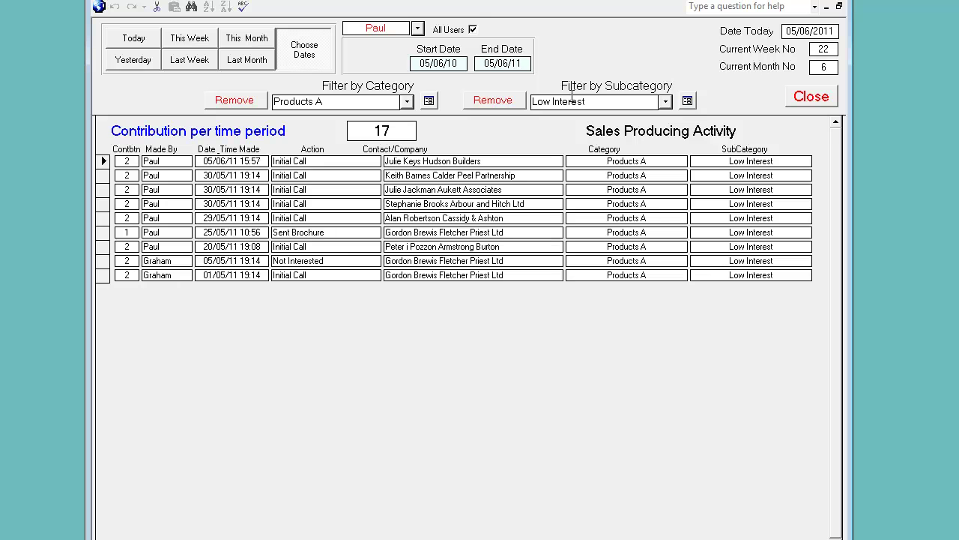
click(821, 101)
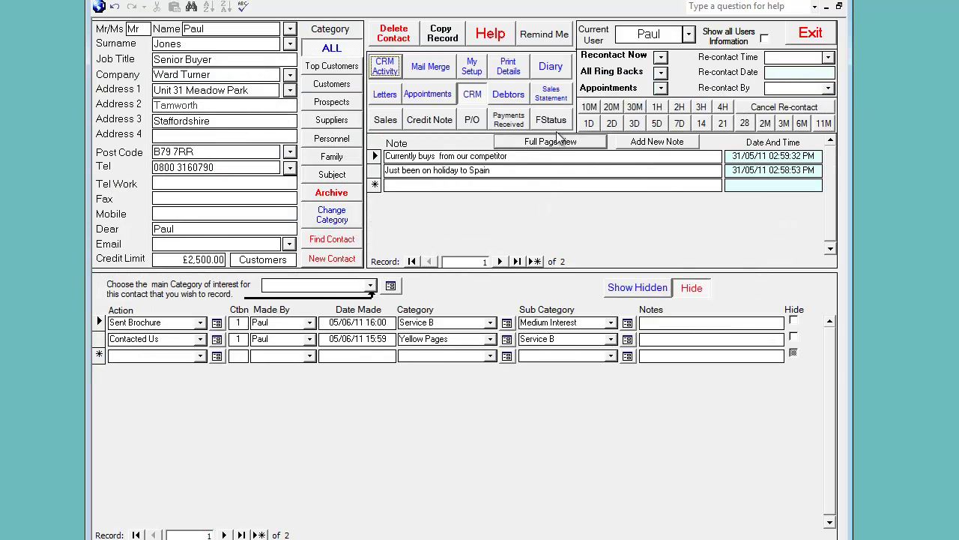